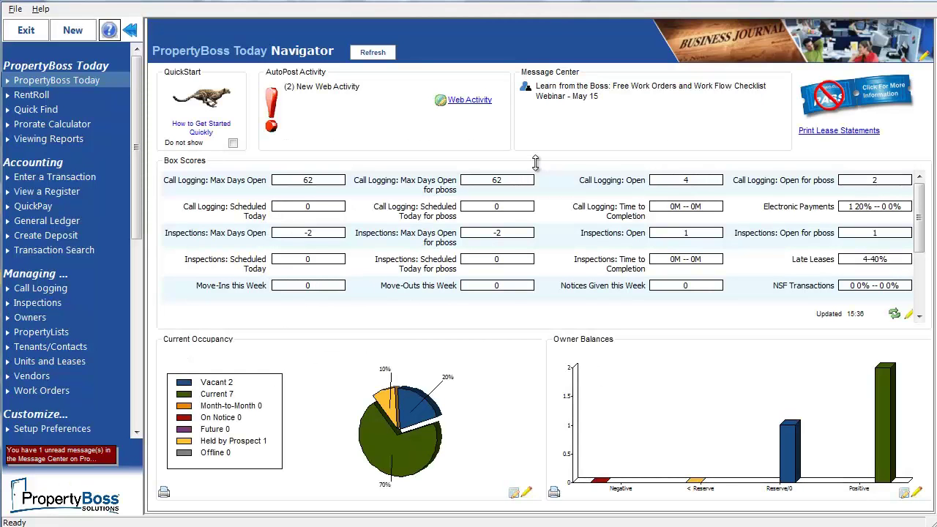
# Open Setup Preferences and show the E-Payments Module page under Enhanced Features.
pyautogui.click(61, 429)
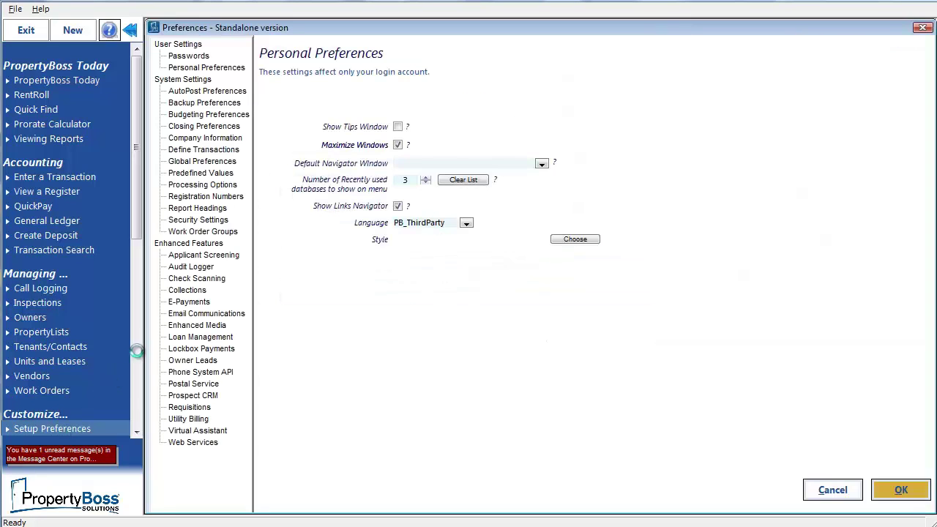
pyautogui.click(190, 303)
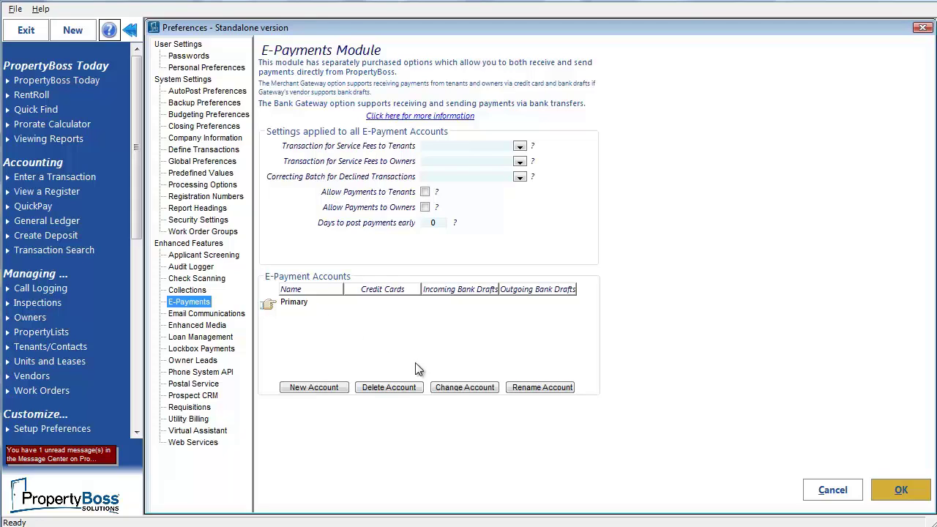
# Edit the Primary account: enable the payment web portal and choose PayLease for credit cards and bank drafts.
pyautogui.click(452, 385)
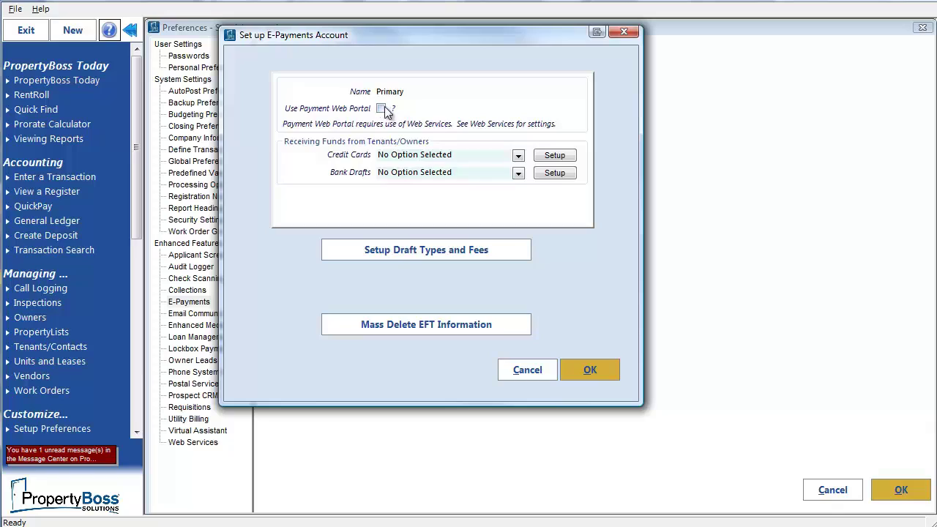
pyautogui.click(382, 111)
pyautogui.click(518, 155)
pyautogui.click(411, 199)
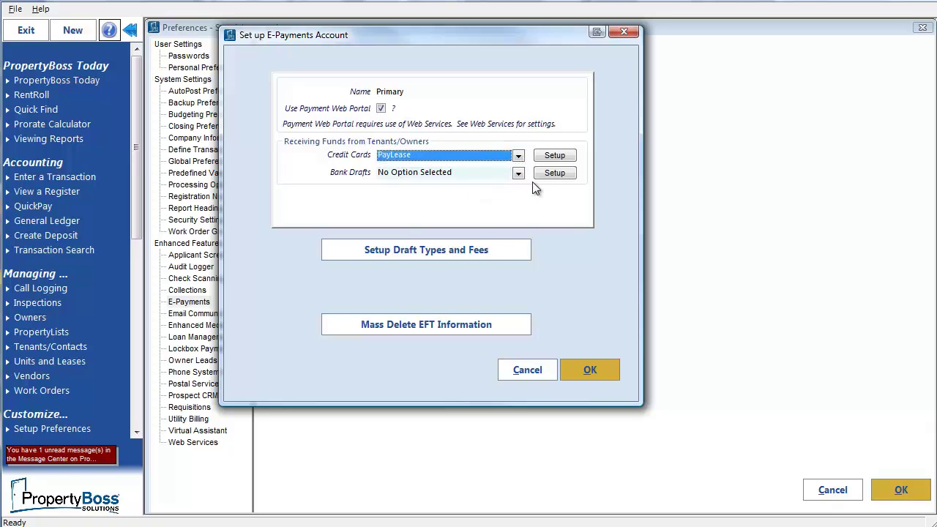
pyautogui.click(517, 173)
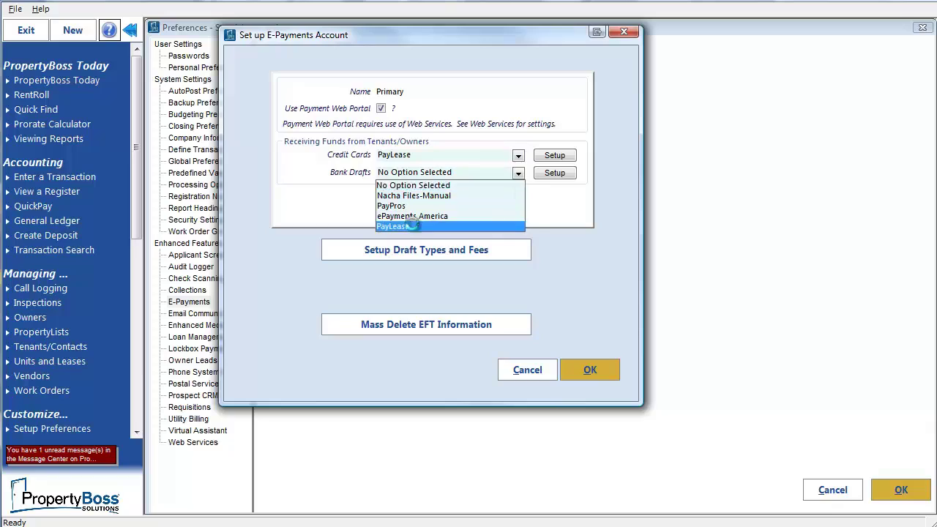
pyautogui.click(412, 225)
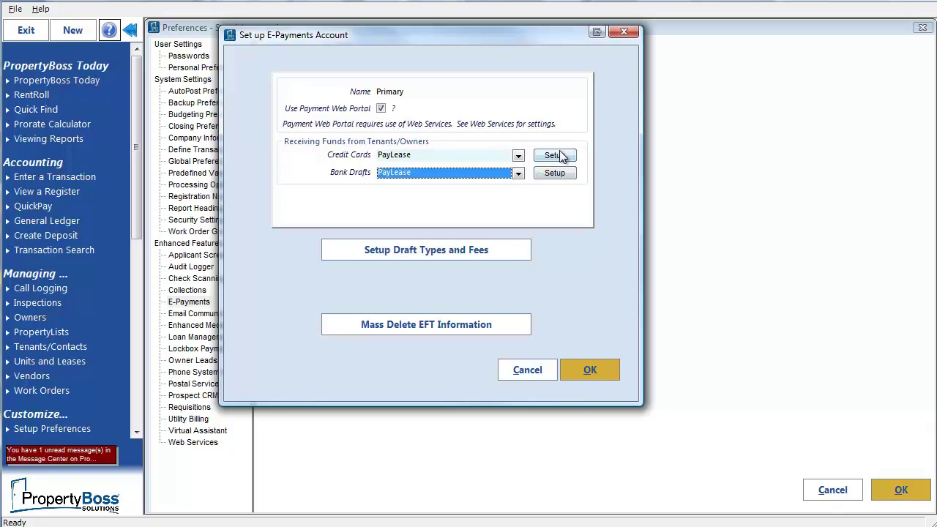
# Enter the PayLease gateway ID, user name, password and bank account ID for credit cards.
pyautogui.click(558, 156)
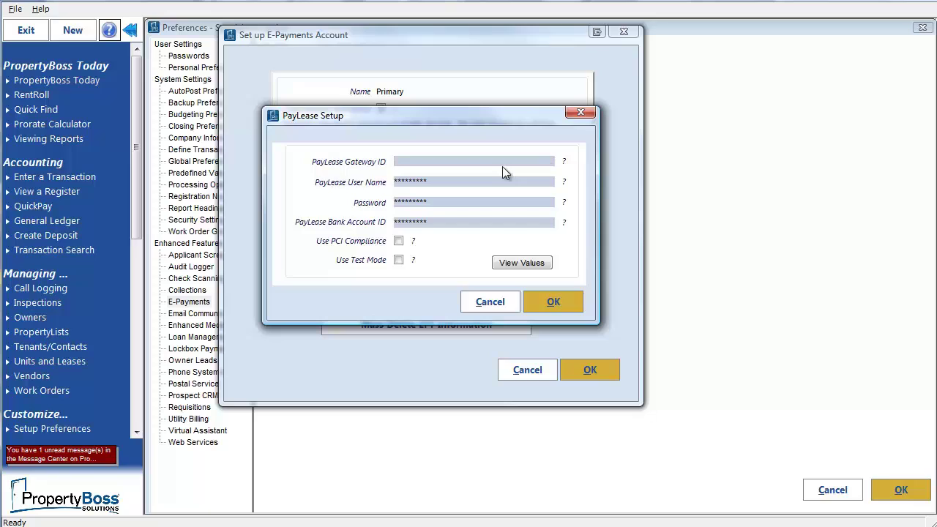
pyautogui.write('••')
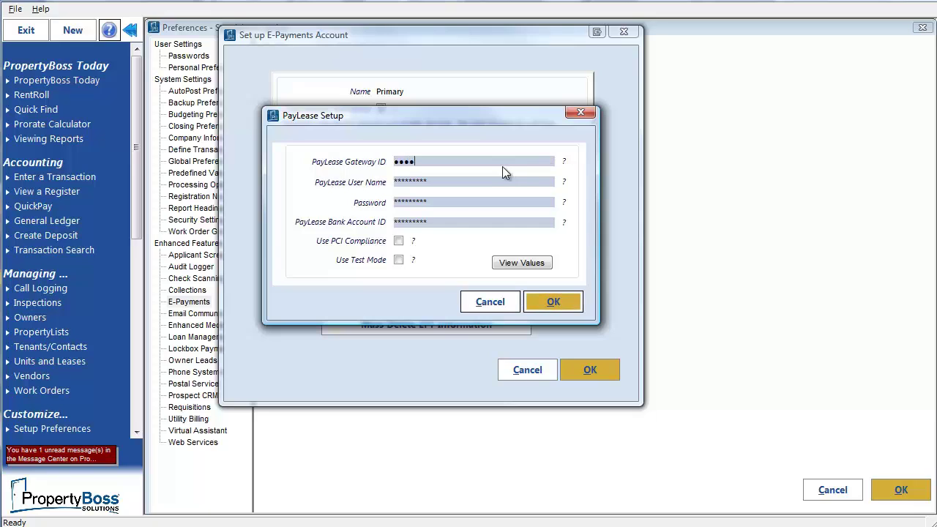
pyautogui.write('1')
pyautogui.click(451, 181)
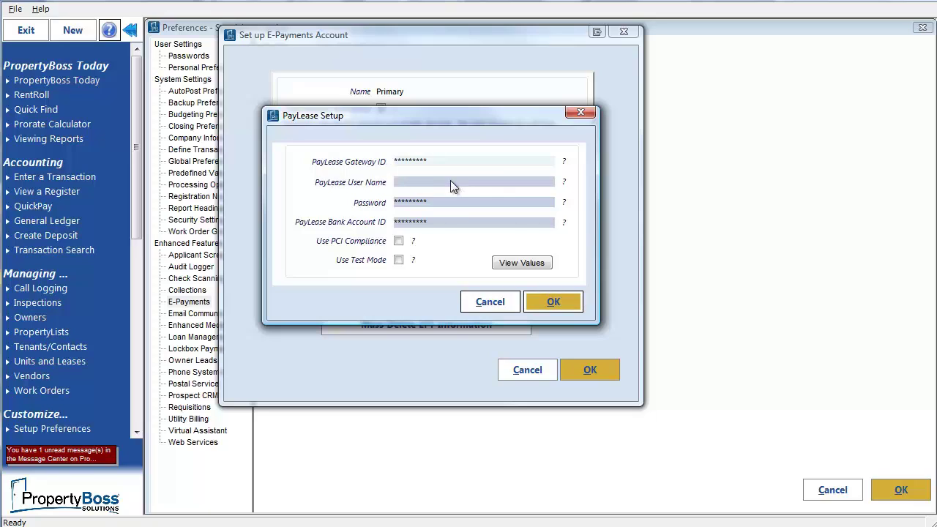
pyautogui.write('pbsup')
pyautogui.click(443, 206)
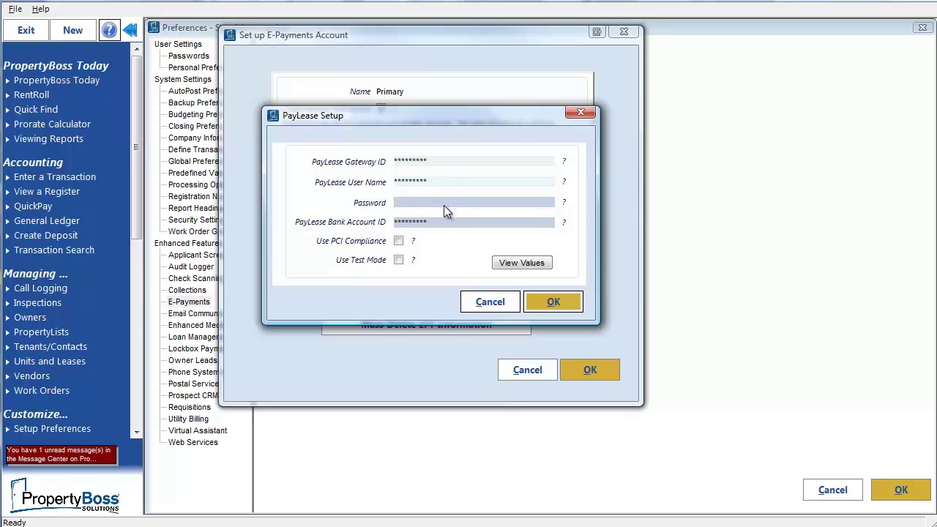
pyautogui.write('password')
pyautogui.press('Tab')
pyautogui.write('12345')
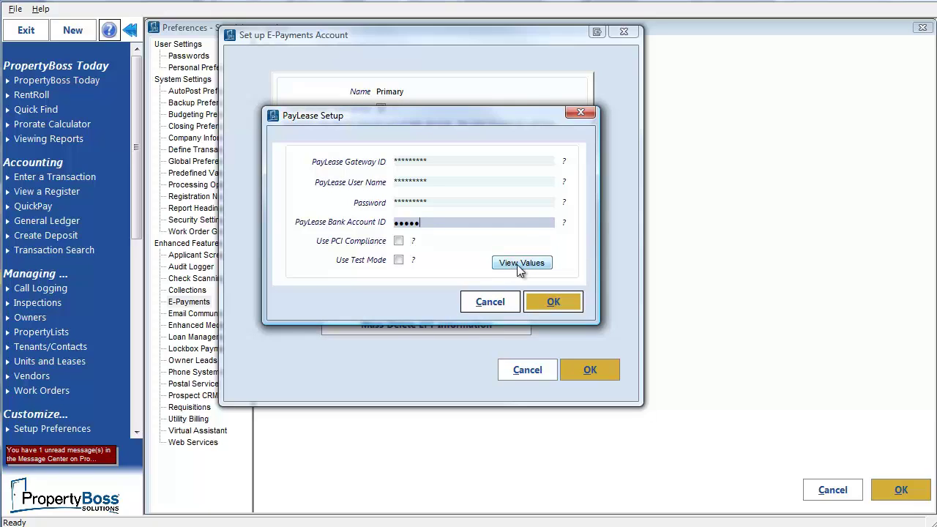
# Re-enter the password to view the stored gateway ID, then save the PayLease setup.
pyautogui.click(541, 266)
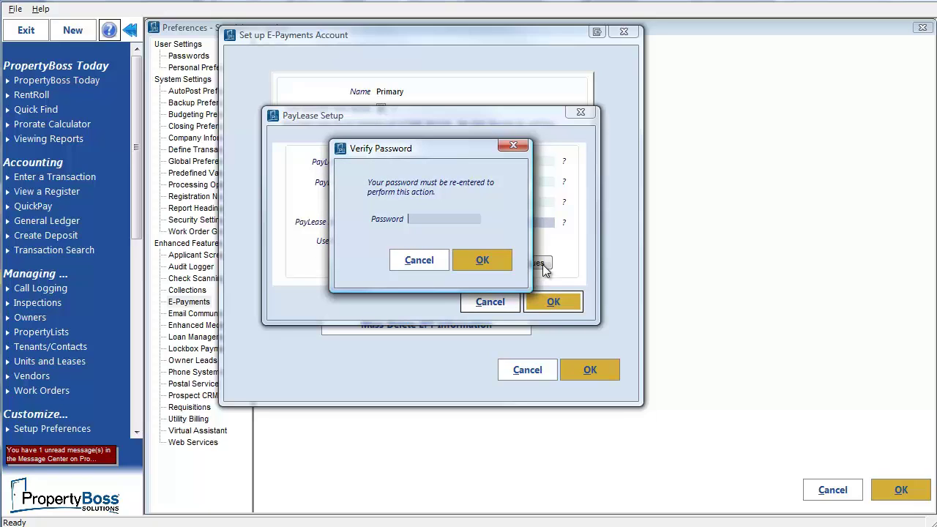
pyautogui.write('•••••')
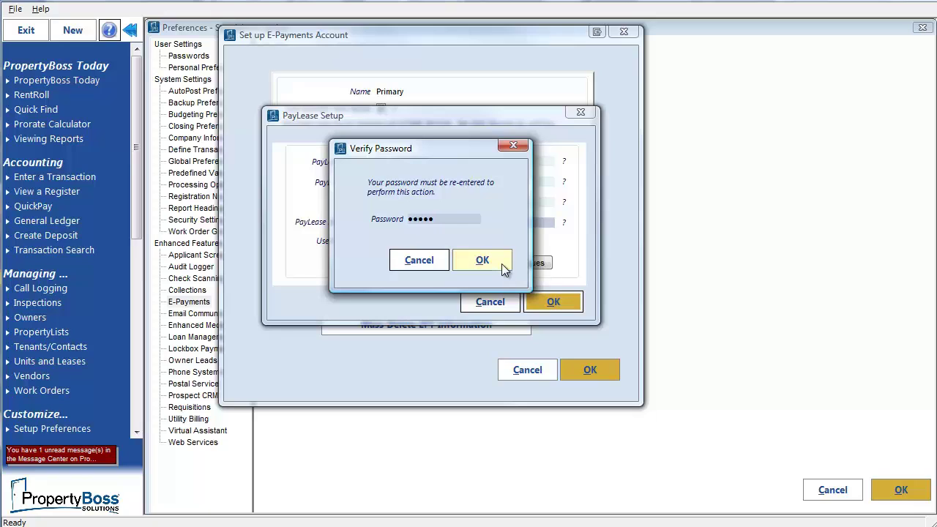
pyautogui.click(502, 265)
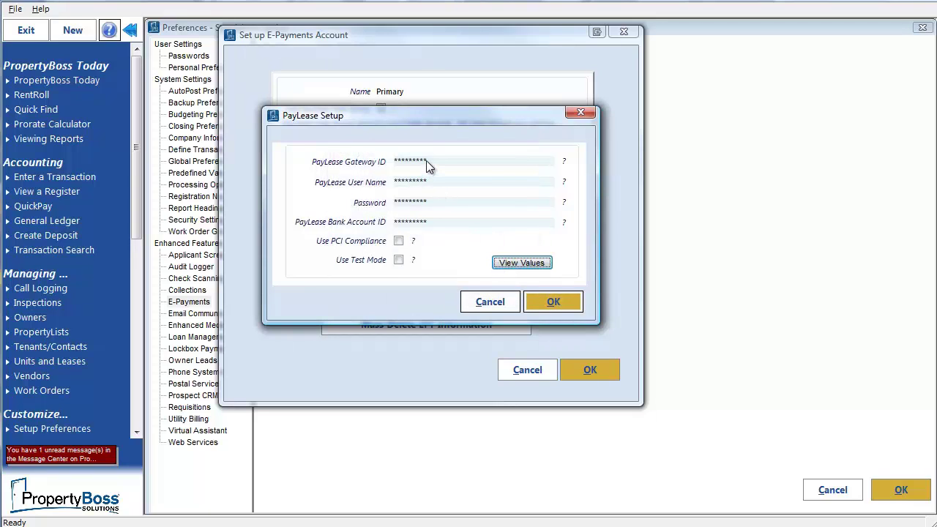
pyautogui.click(426, 160)
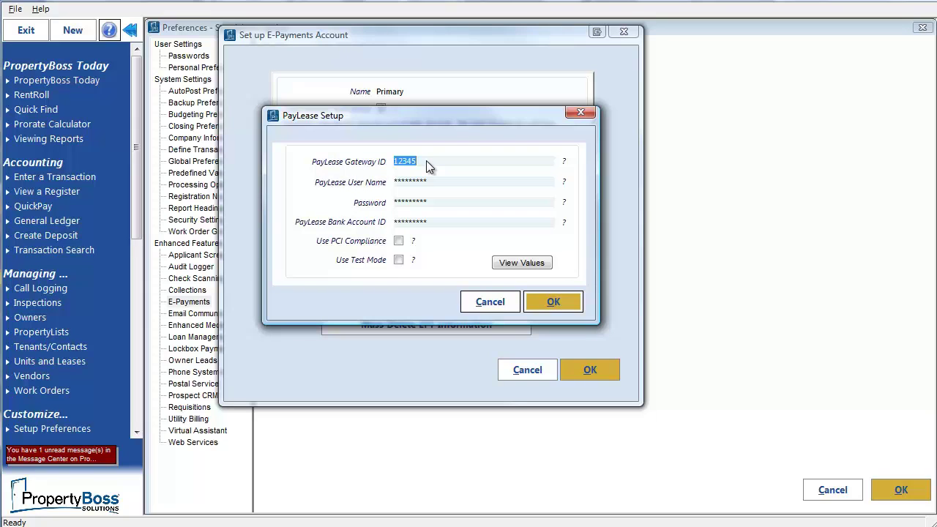
pyautogui.click(562, 307)
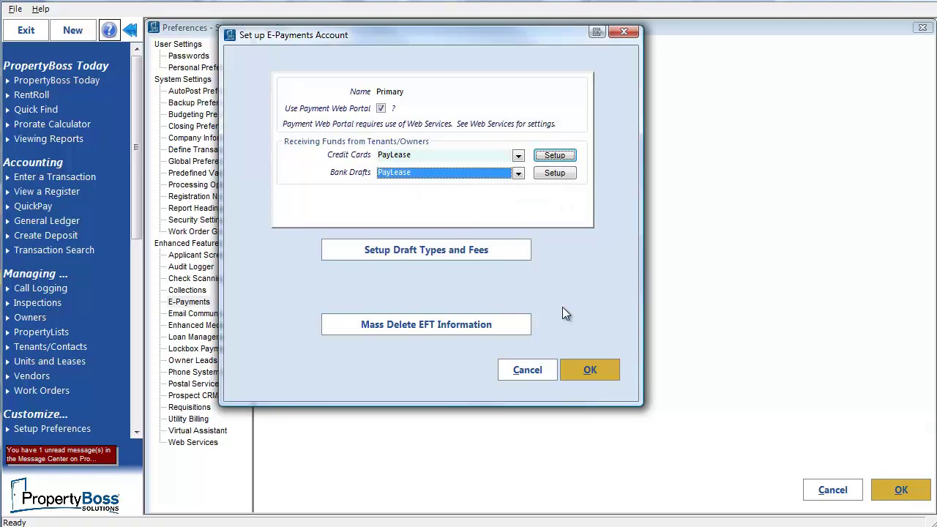
# Accept MasterCard and Visa drafts with a $2.00 MasterCard fixed fee and 2% Visa fee, and save.
pyautogui.click(460, 256)
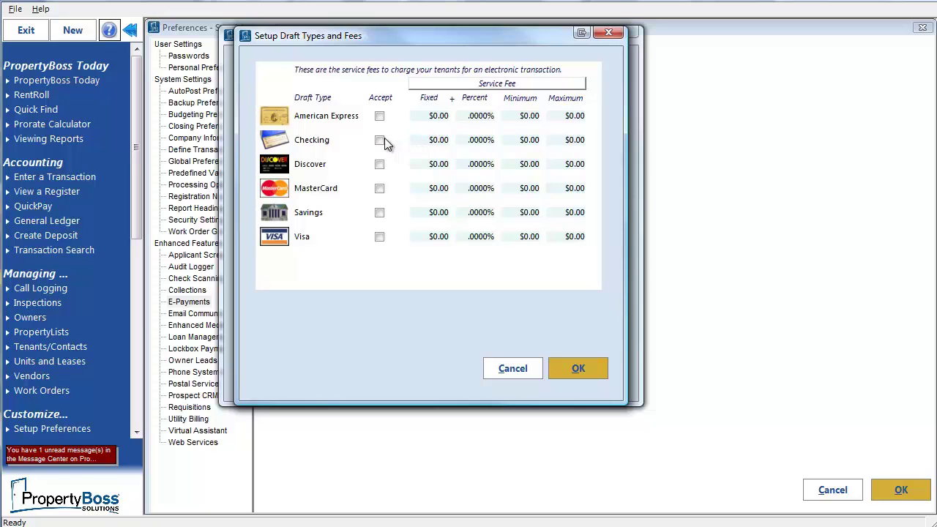
pyautogui.click(379, 189)
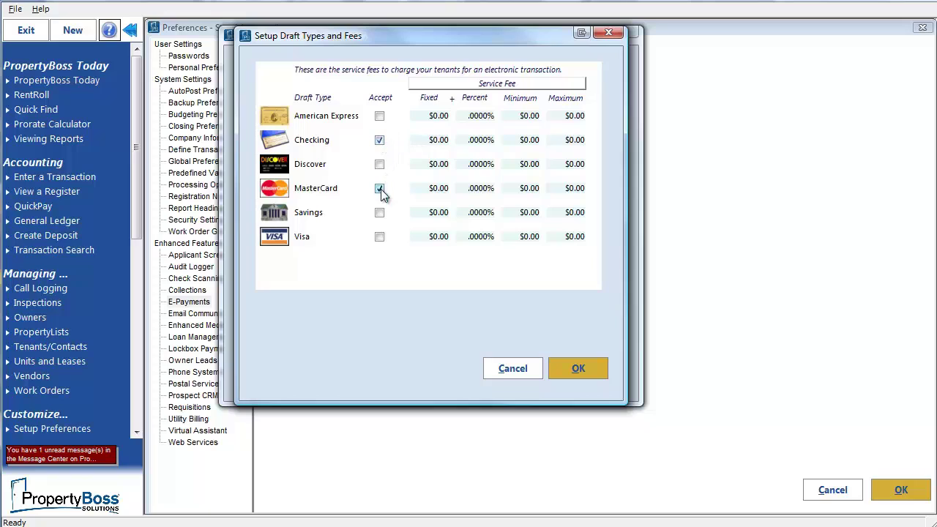
pyautogui.click(379, 236)
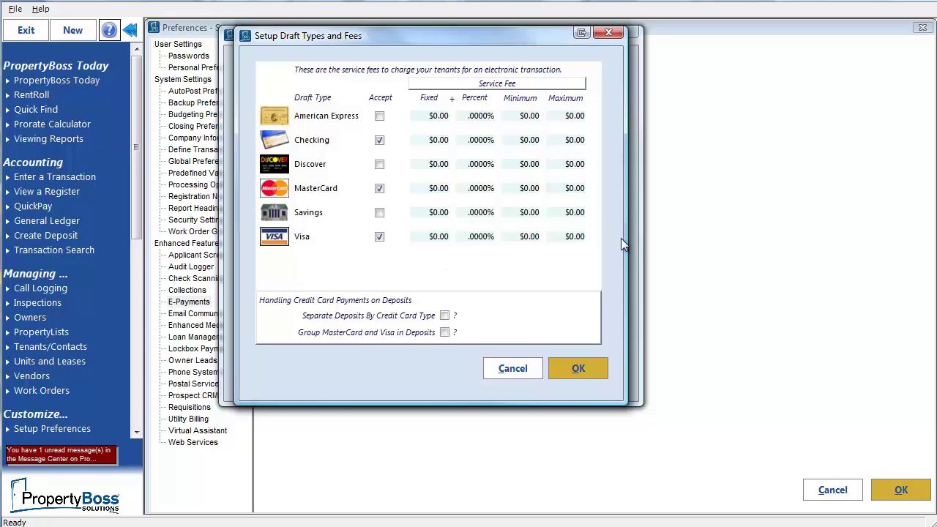
pyautogui.click(440, 193)
pyautogui.write('2.00')
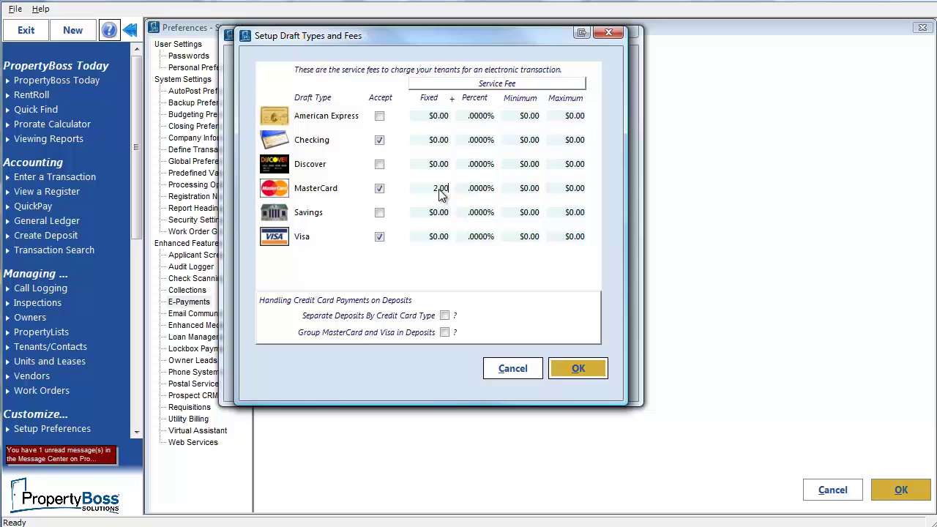
pyautogui.click(490, 239)
pyautogui.write('2')
pyautogui.click(525, 245)
pyautogui.click(587, 374)
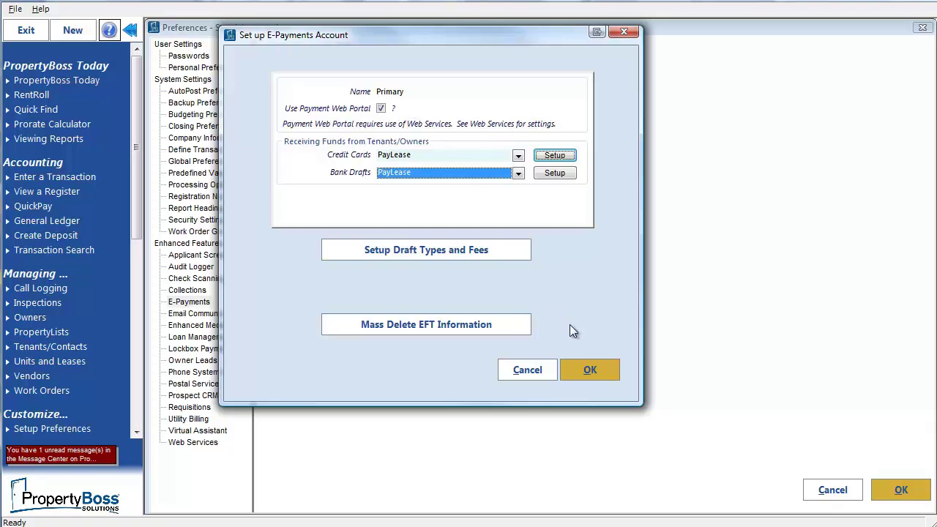
# Save the Primary e-payment account and begin creating a new e-payment account.
pyautogui.click(590, 370)
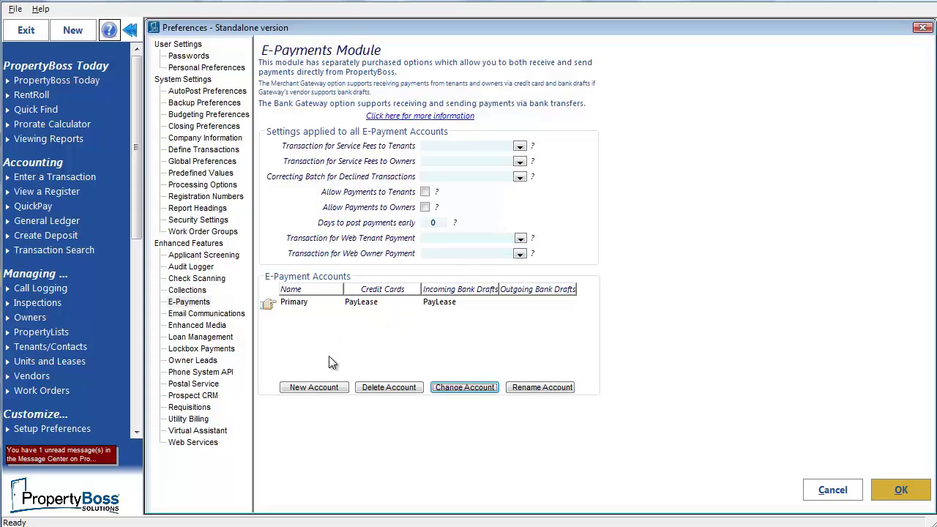
pyautogui.click(320, 393)
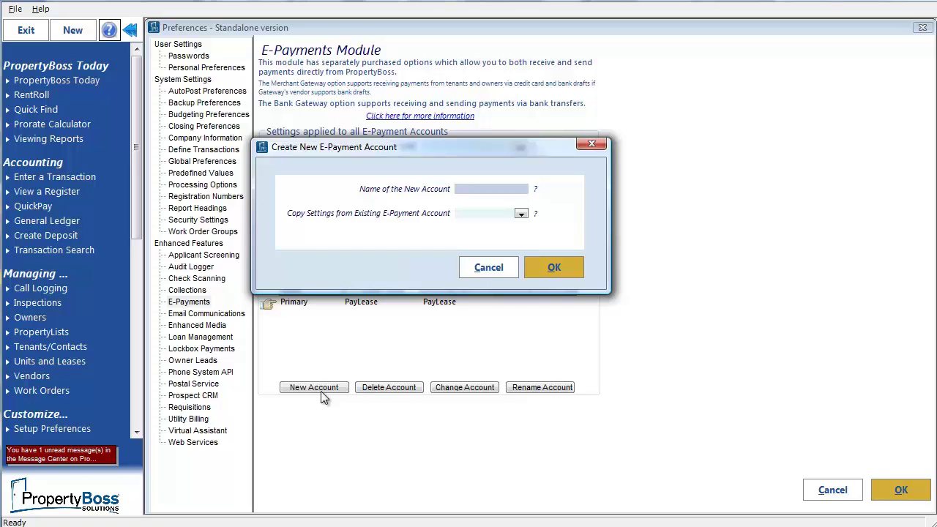
# Cancel the Create New E-Payment Account dialog.
pyautogui.click(489, 267)
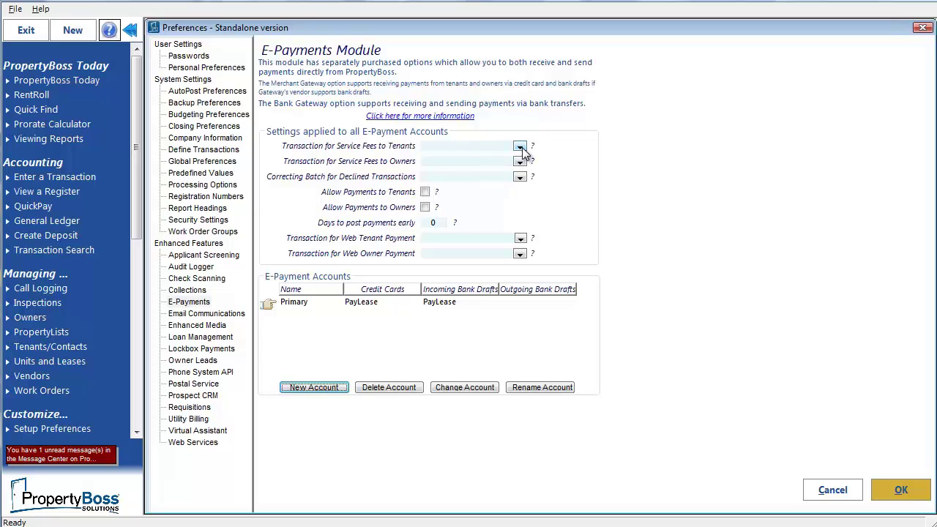
# Set tenant and owner service fees to EFT Service Charge and EFT Service Chg-O, correcting batch to Deposits-Correcting.
pyautogui.click(519, 147)
pyautogui.click(484, 227)
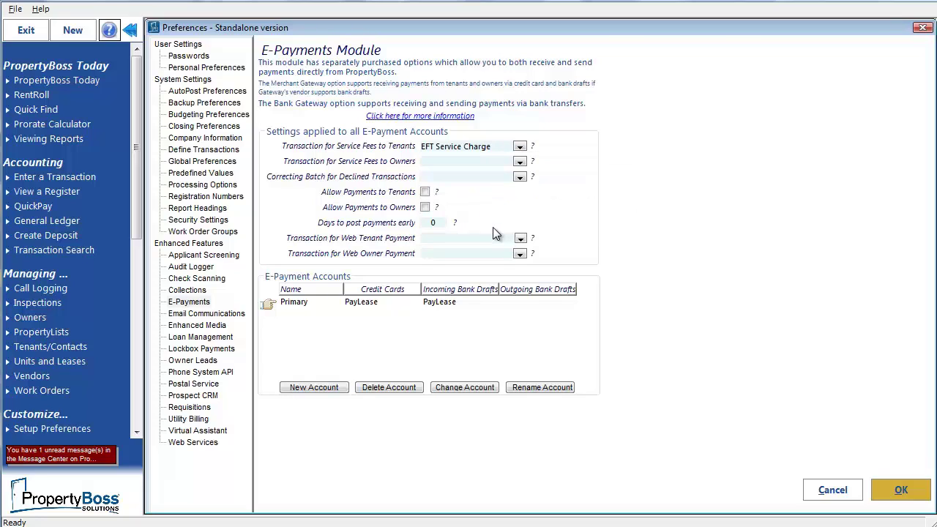
pyautogui.click(519, 161)
pyautogui.click(486, 175)
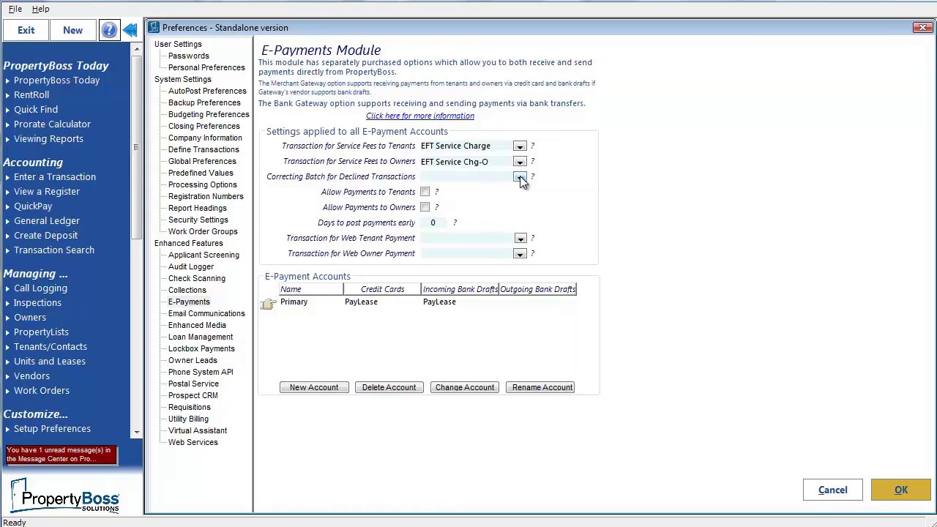
pyautogui.click(519, 178)
pyautogui.click(480, 190)
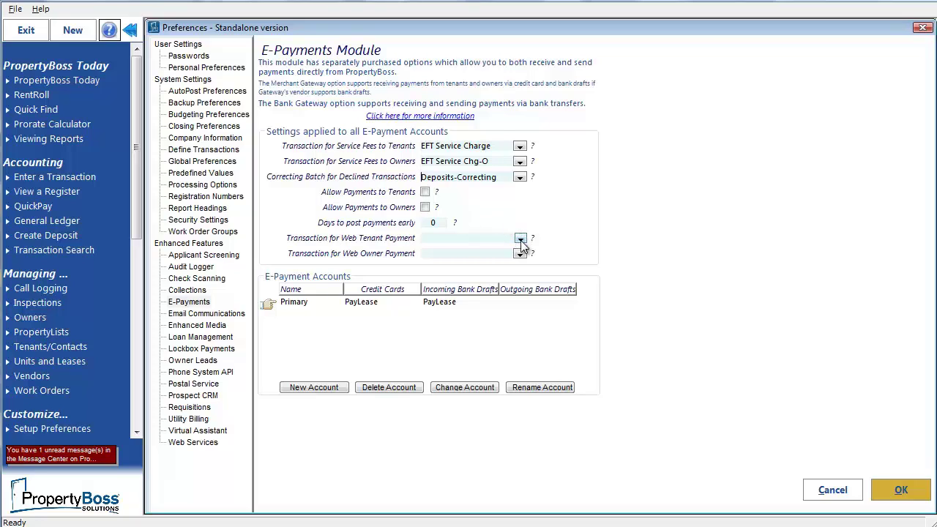
# Use EFT Tenant Payment and EFT Owner Payment for web tenant and owner payments.
pyautogui.click(520, 239)
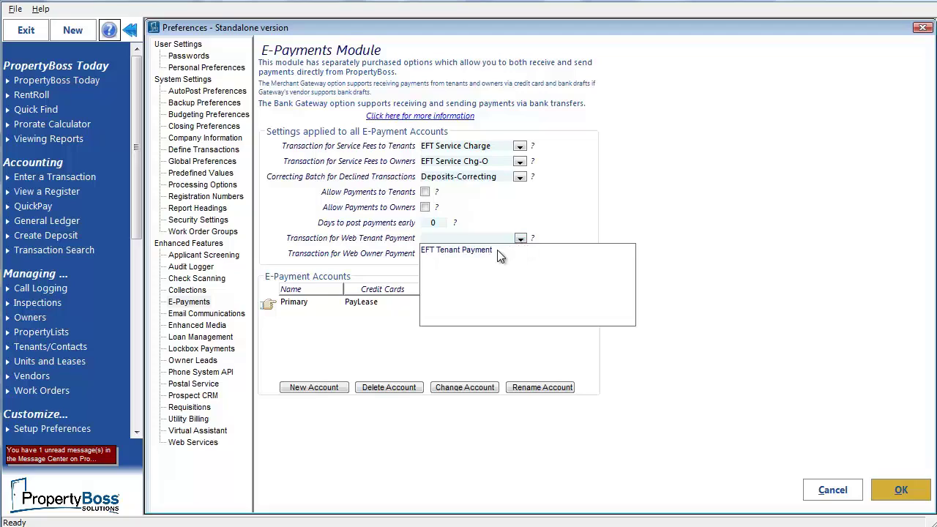
pyautogui.click(496, 250)
pyautogui.click(520, 254)
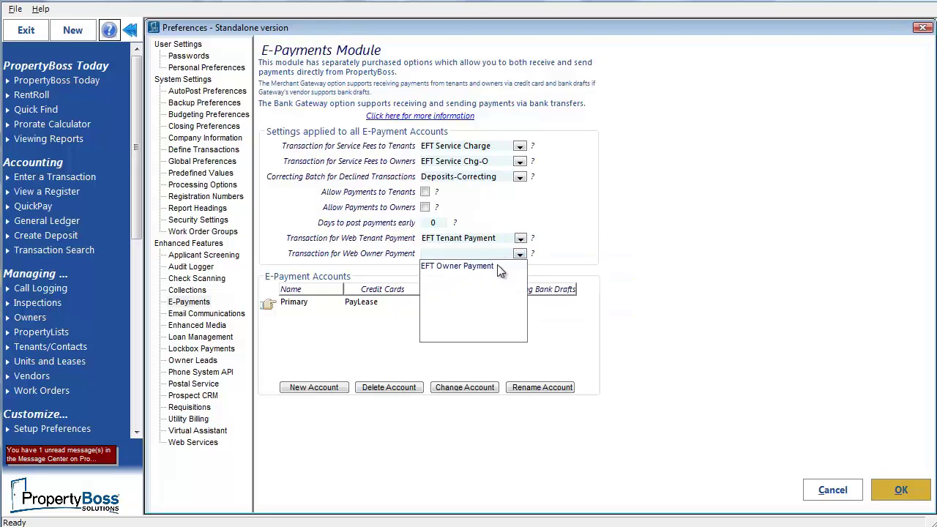
pyautogui.click(497, 265)
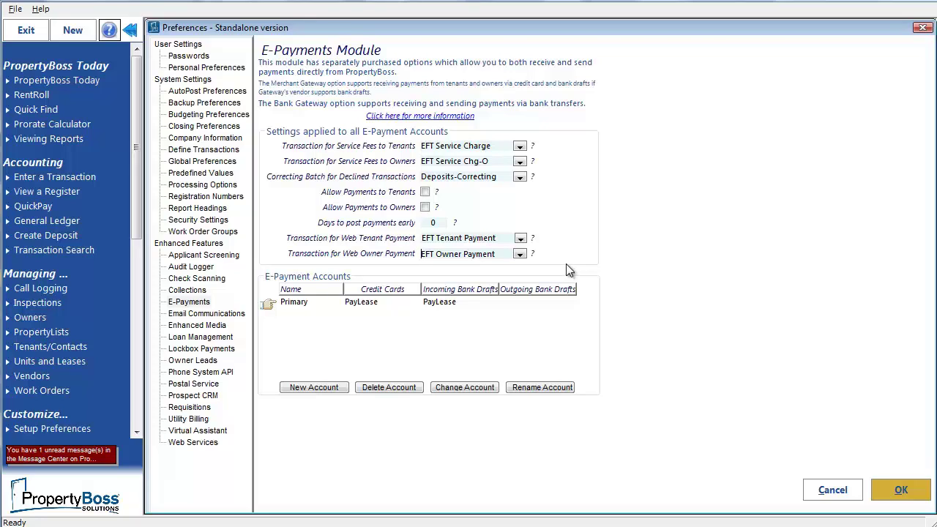
# Save the e-payment preferences without logging out, then go to the General Ledger Navigator.
pyautogui.click(906, 491)
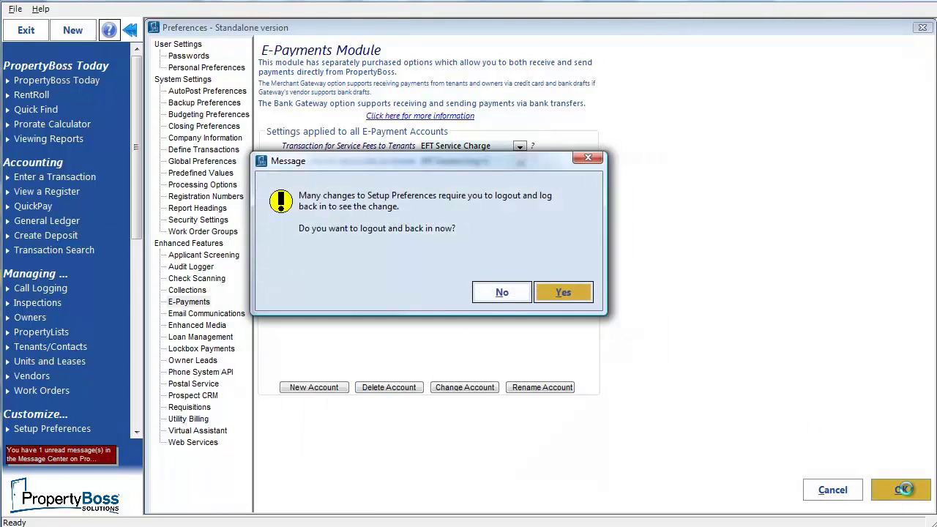
pyautogui.click(501, 292)
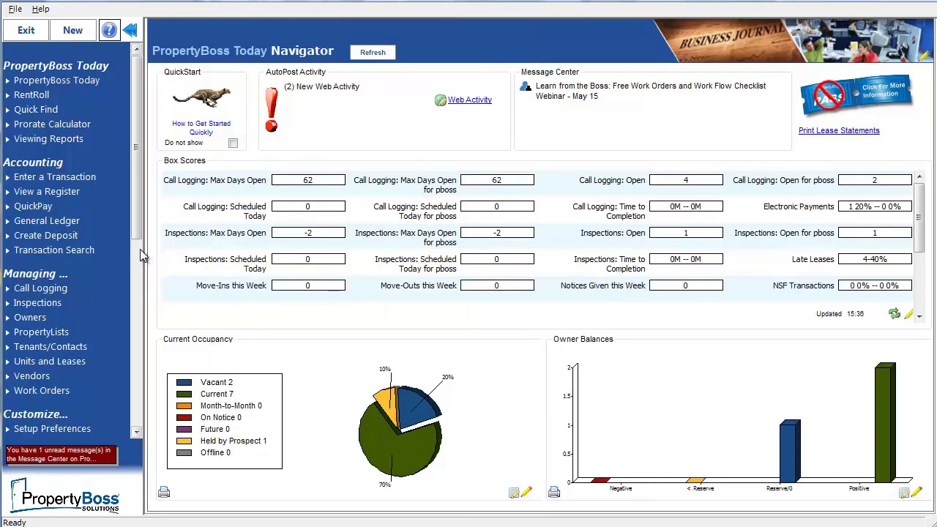
pyautogui.click(58, 221)
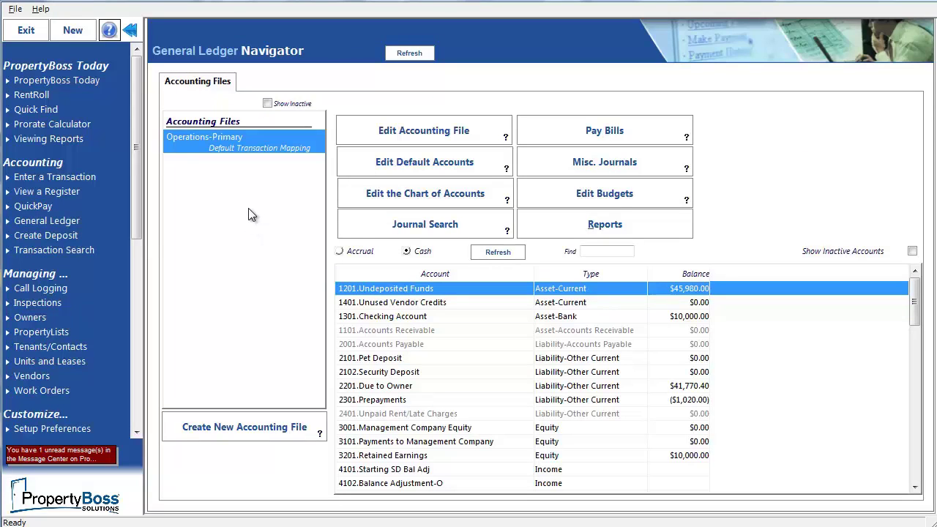
pyautogui.click(395, 164)
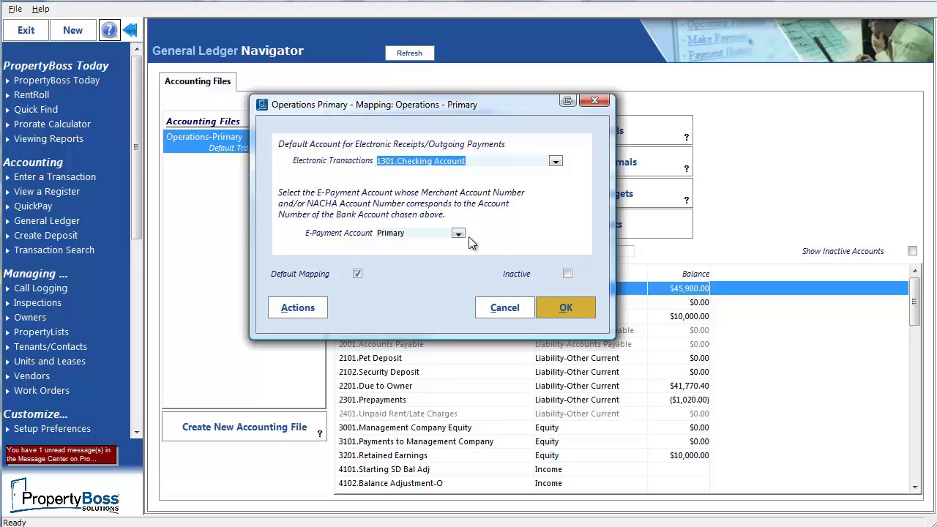
pyautogui.click(562, 306)
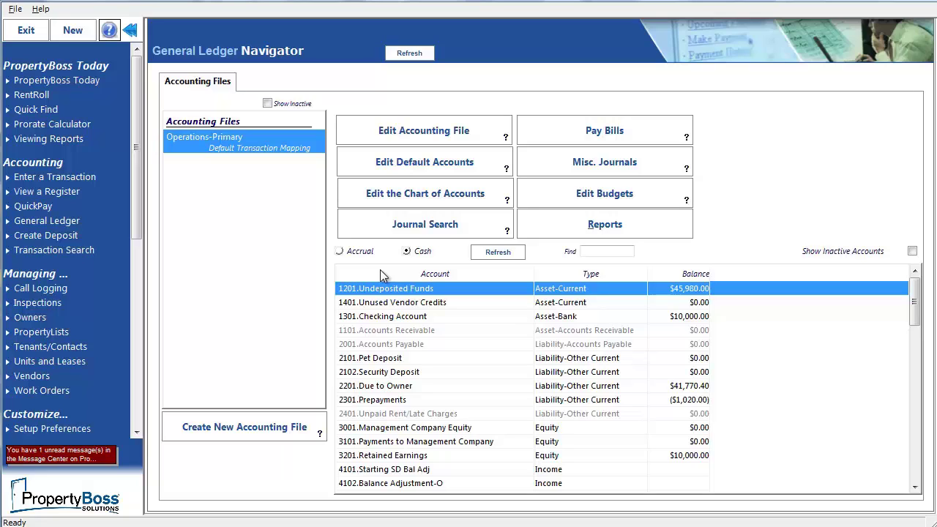
# Open the Avondale Road lease from Units and Leases and view its Tenants/Contacts.
pyautogui.click(68, 361)
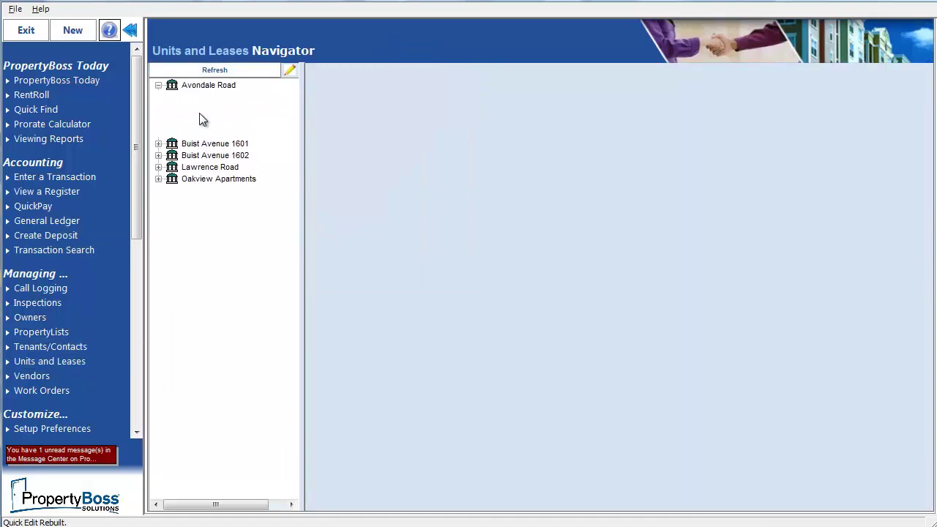
pyautogui.click(212, 99)
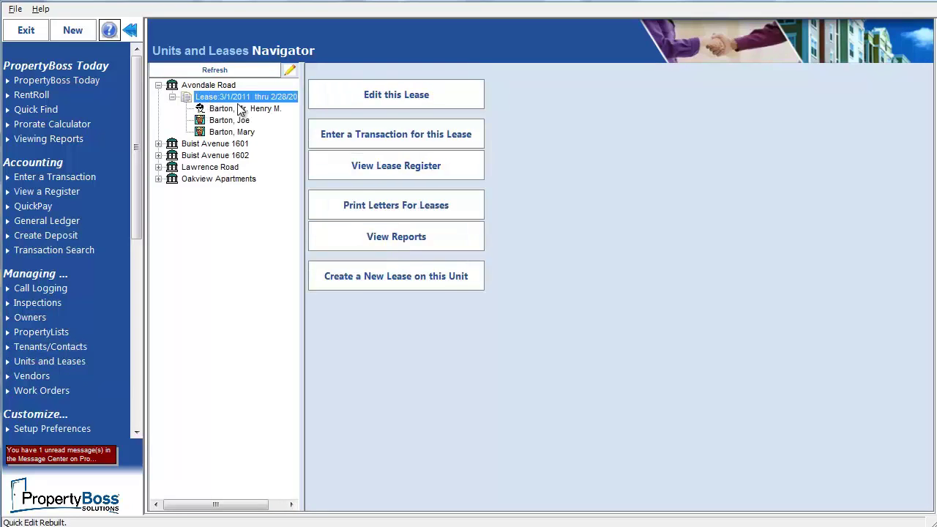
pyautogui.click(348, 103)
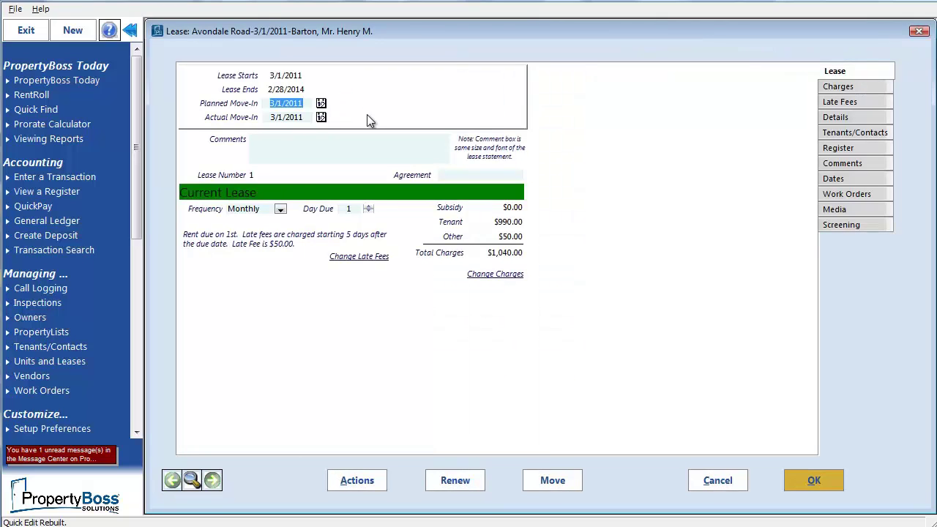
pyautogui.click(841, 134)
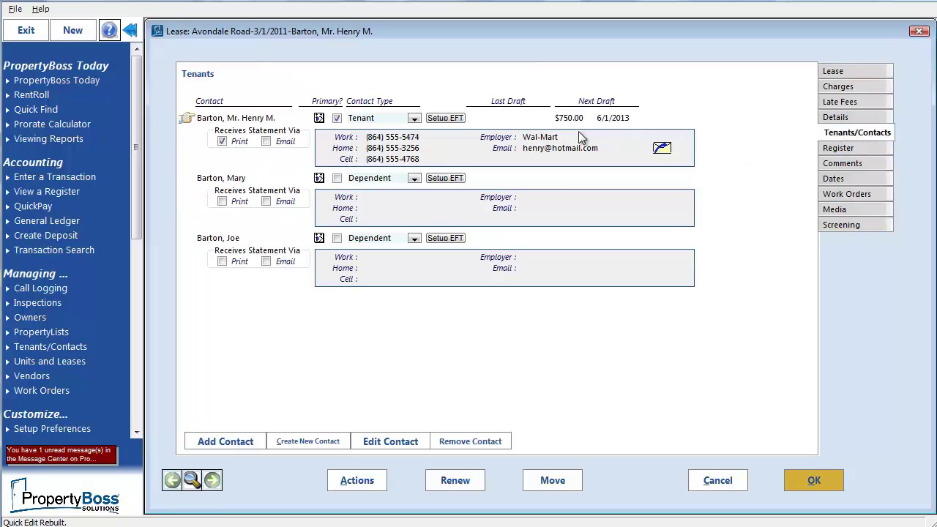
# Switch the primary tenant's EFT method to credit card and enter the card number.
pyautogui.click(460, 120)
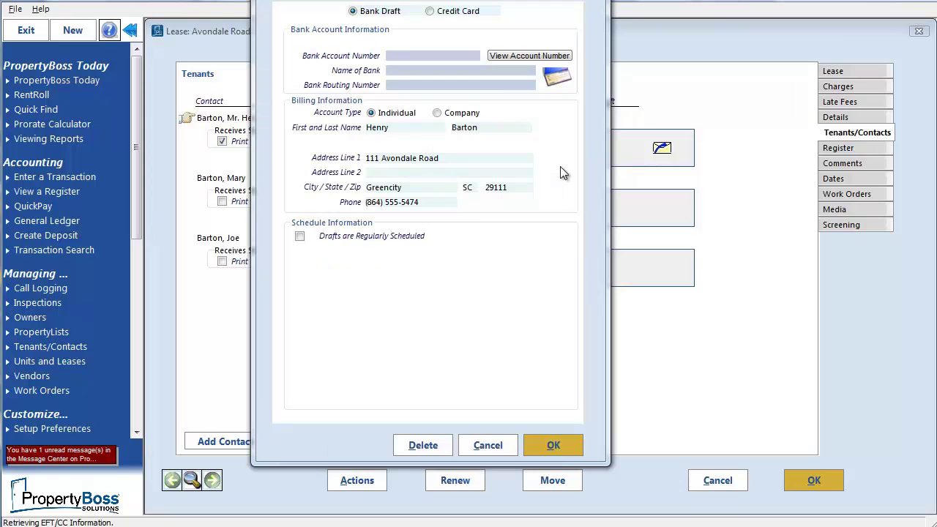
pyautogui.click(430, 11)
pyautogui.click(421, 48)
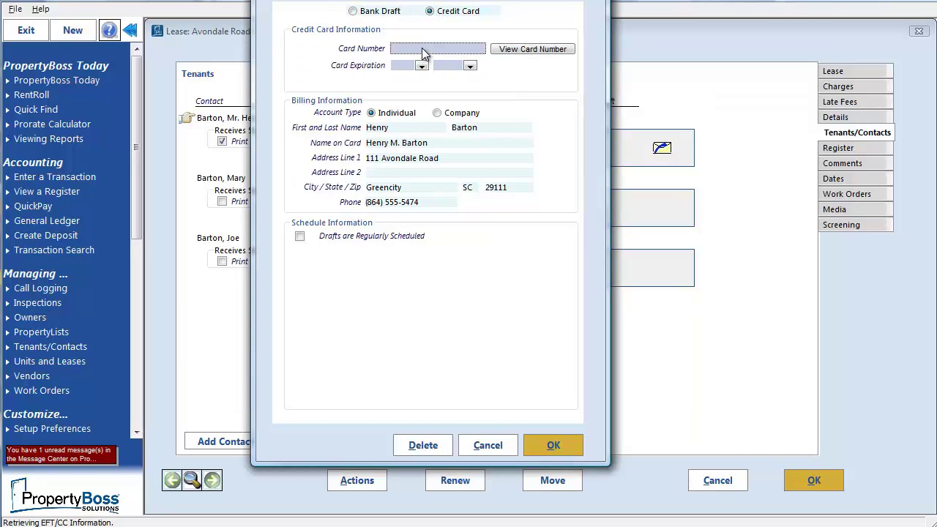
pyautogui.write('545454')
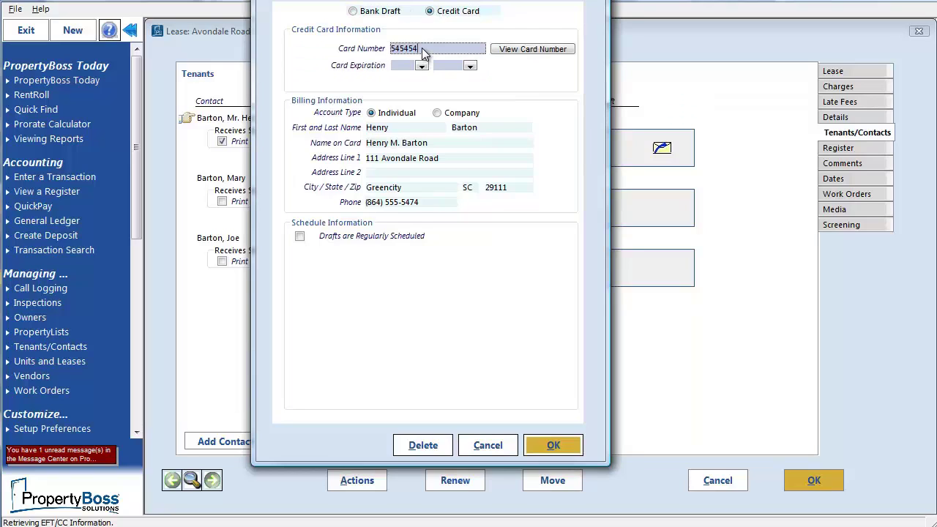
pyautogui.write('5454545454')
# Set the card expiration to month 01, year 2016.
pyautogui.click(420, 65)
pyautogui.click(410, 77)
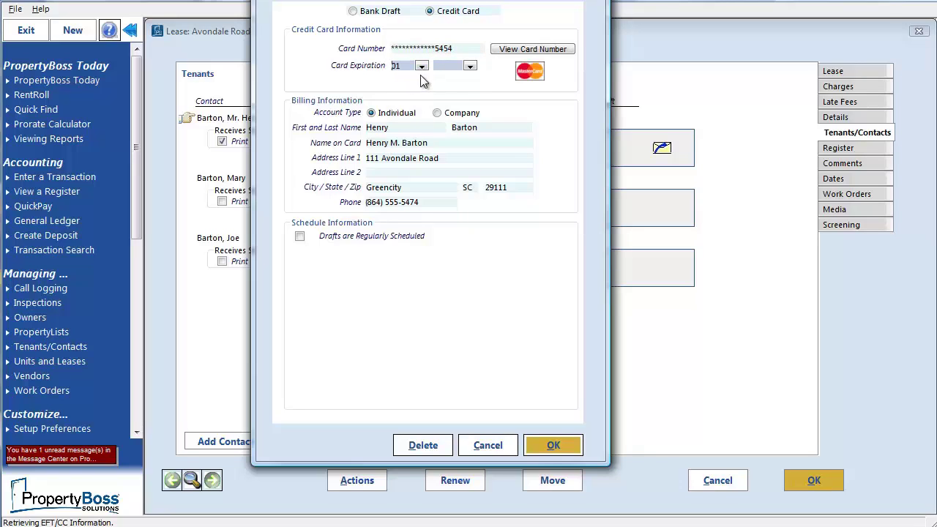
pyautogui.click(470, 66)
pyautogui.click(472, 121)
pyautogui.click(450, 118)
# Enable regularly scheduled drafts of a specific $750.00 with next draft 6/1/2013, and save.
pyautogui.click(300, 238)
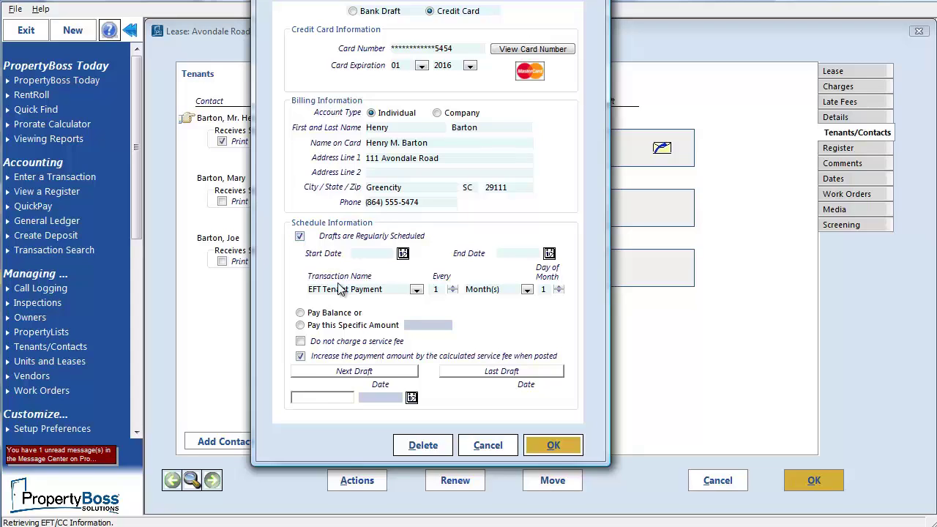
pyautogui.click(301, 326)
pyautogui.press('Tab')
pyautogui.click(380, 400)
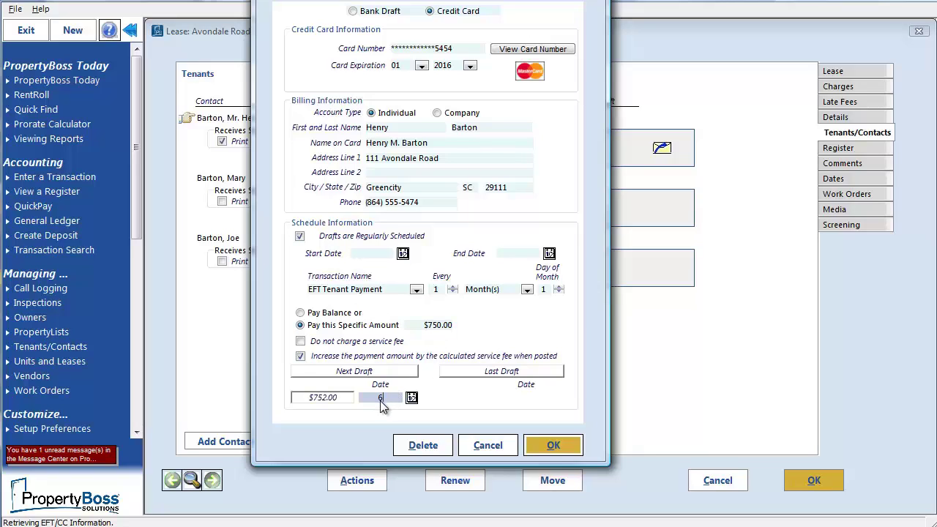
pyautogui.write('6/1/2013')
pyautogui.click(558, 445)
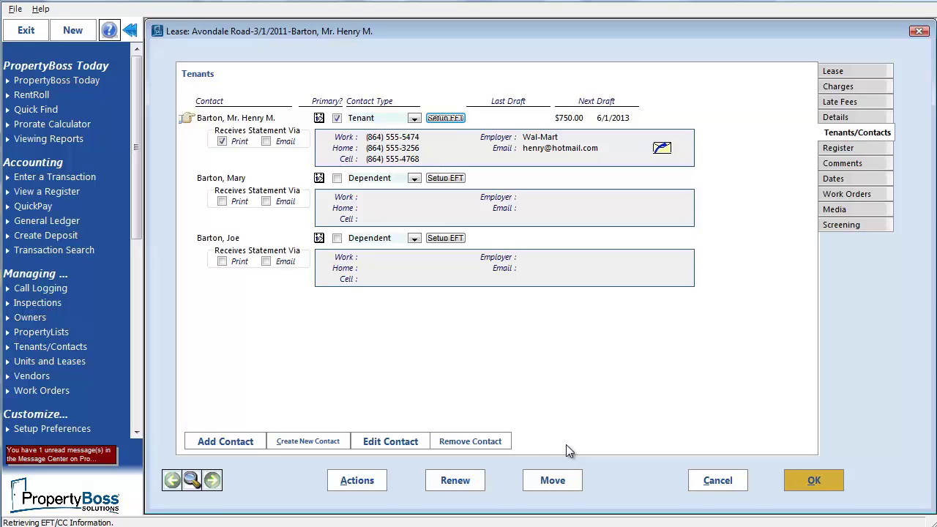
# In the lease register, start a new transaction with type EFT Tenant Payment.
pyautogui.click(836, 150)
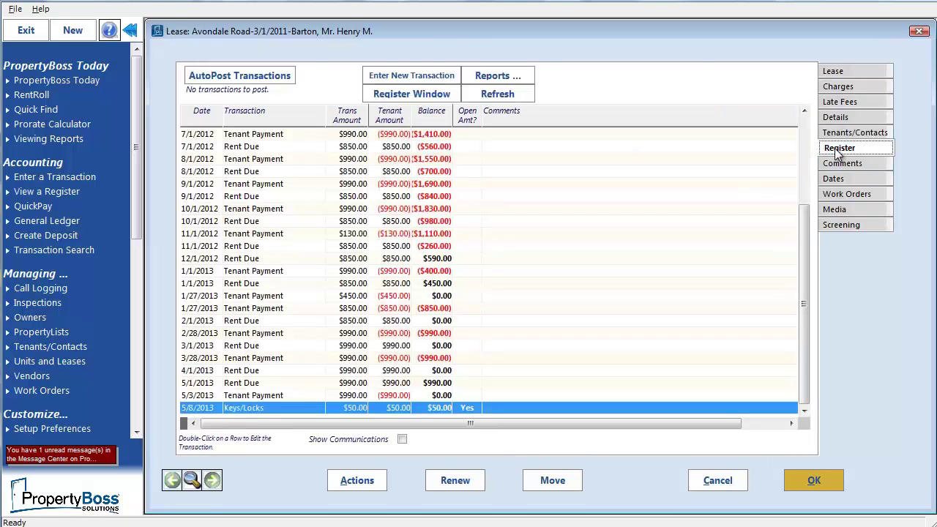
pyautogui.click(437, 75)
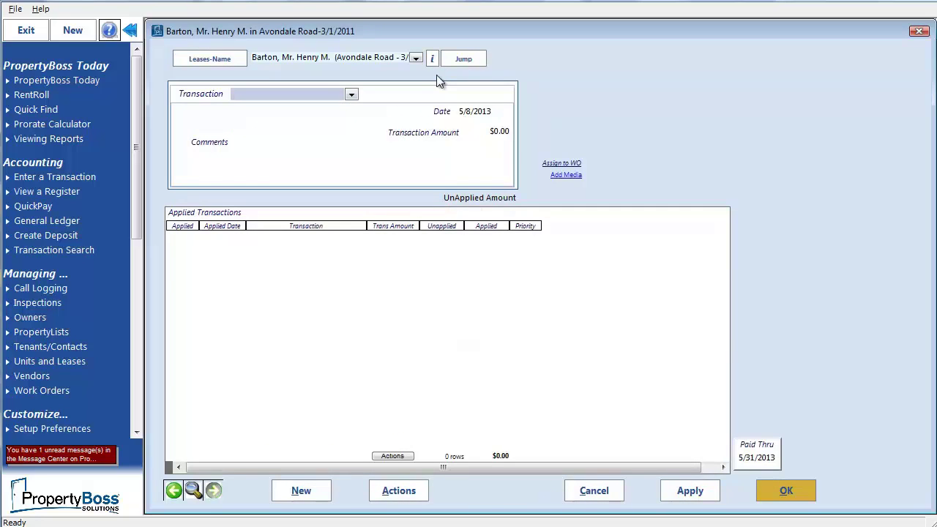
pyautogui.click(353, 96)
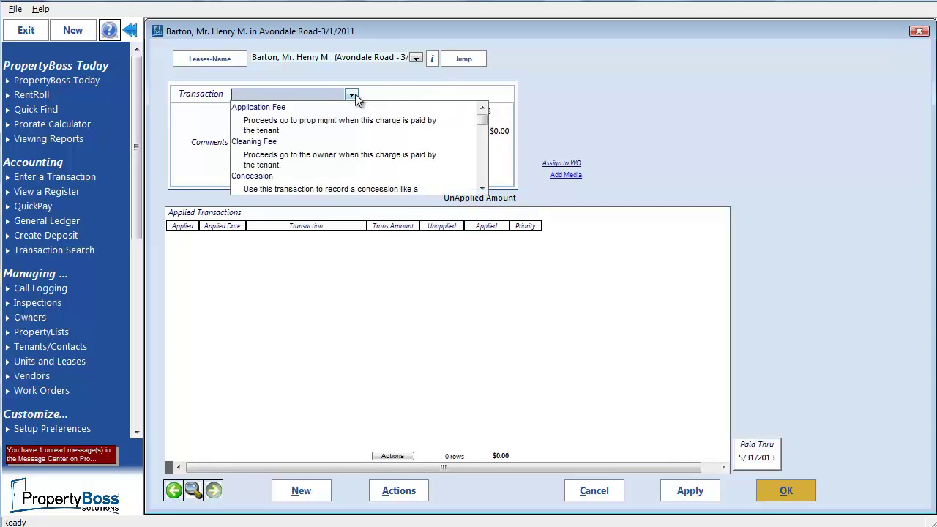
pyautogui.click(482, 156)
pyautogui.click(481, 156)
pyautogui.click(482, 173)
pyautogui.click(481, 173)
pyautogui.click(290, 156)
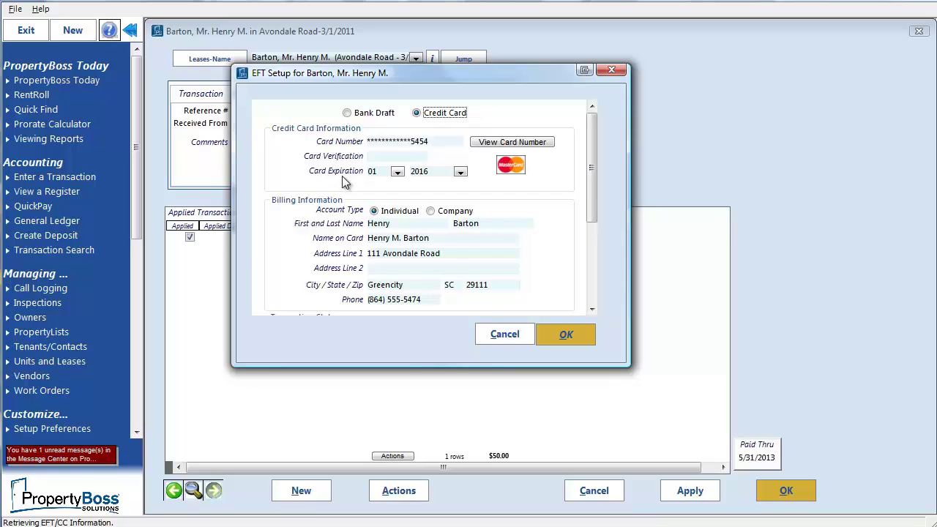
# Accept the stored credit-card EFT details and the $2.00 service fee.
pyautogui.click(565, 335)
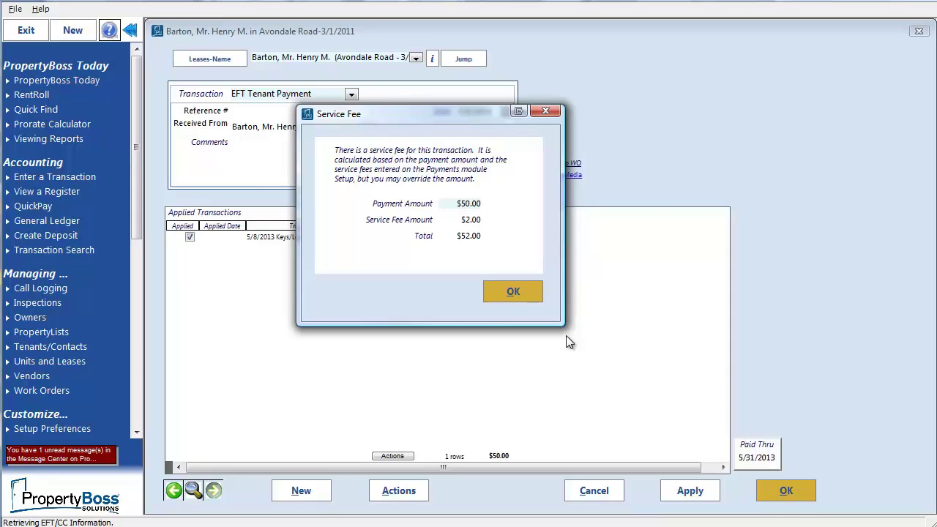
pyautogui.click(534, 295)
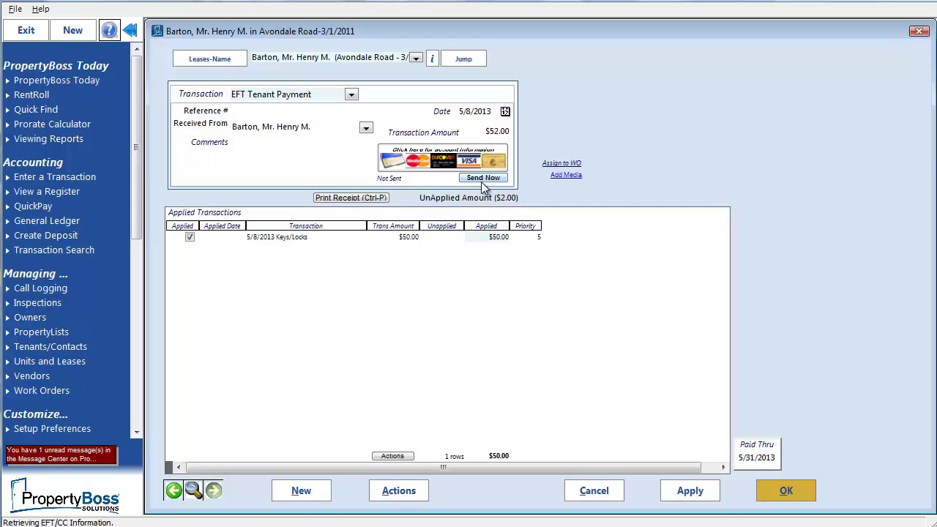
# Save the $52.00 EFT payment and close the lease back to the dashboard.
pyautogui.click(794, 493)
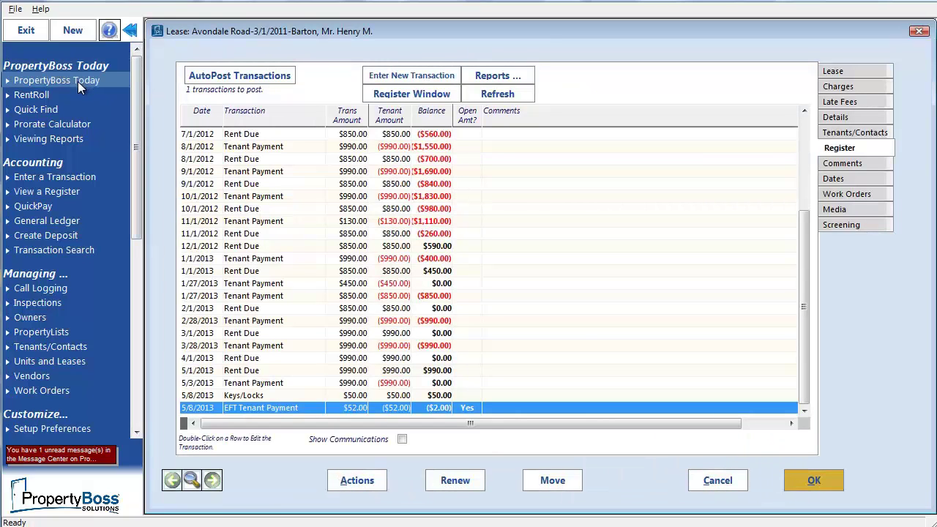
pyautogui.click(77, 81)
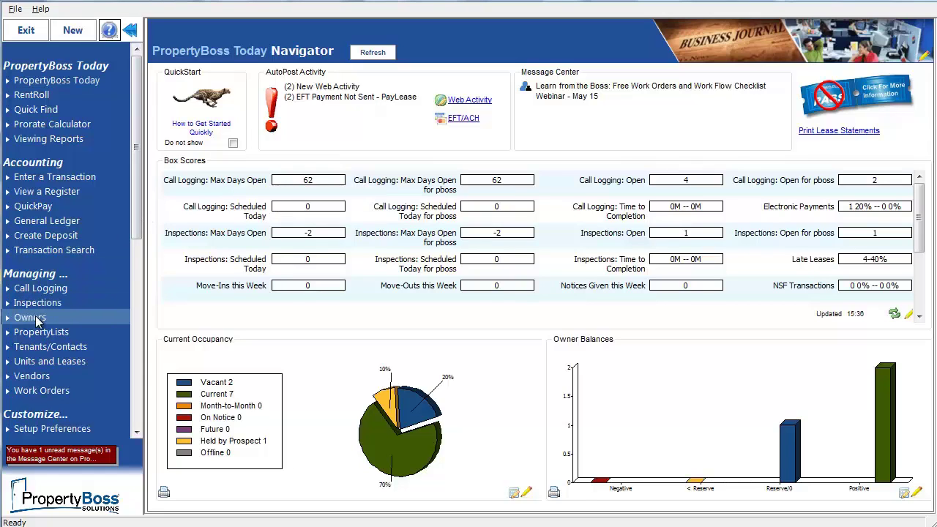
# View Bayberry Investments' monthly transactions, then cancel its EFT setup without saving.
pyautogui.click(33, 317)
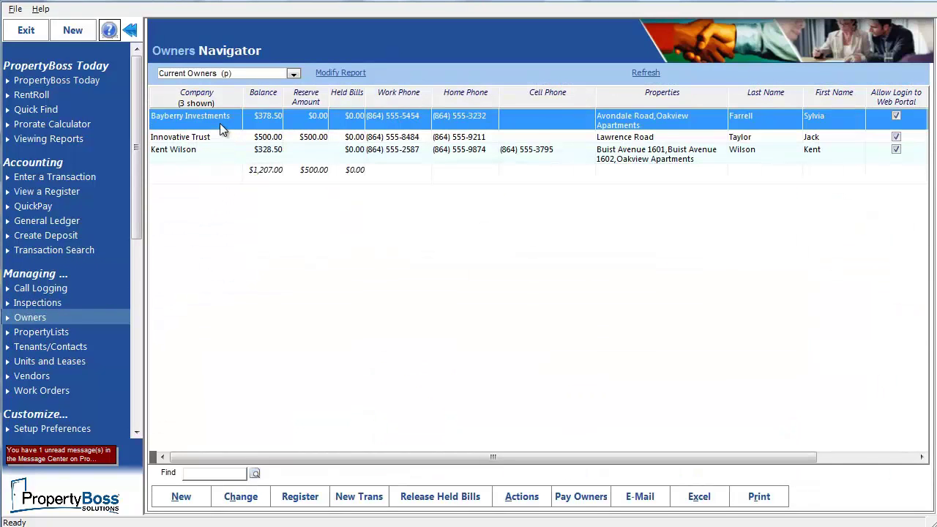
pyautogui.doubleClick(220, 121)
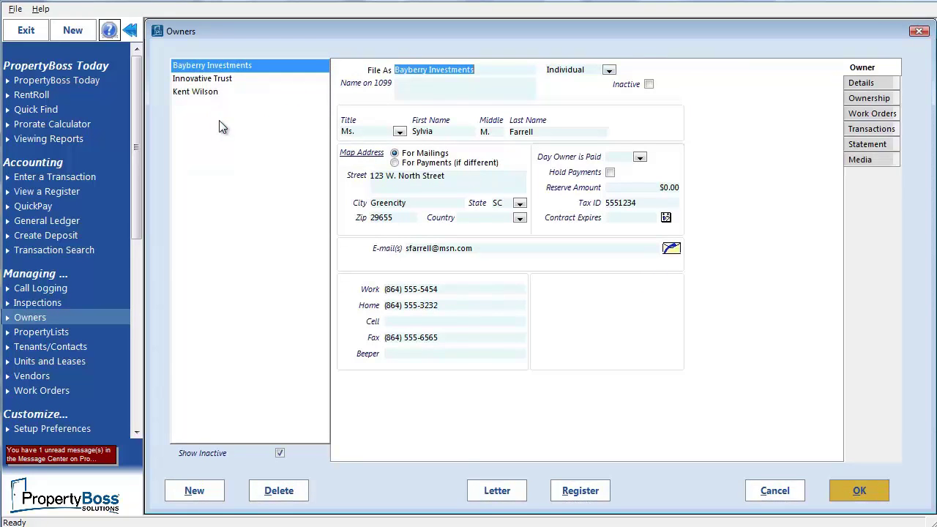
pyautogui.click(864, 129)
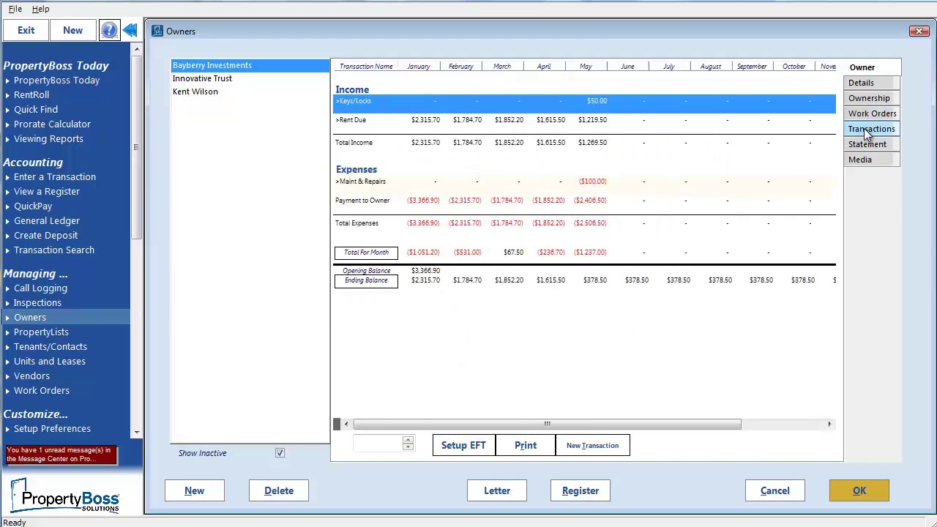
pyautogui.click(473, 448)
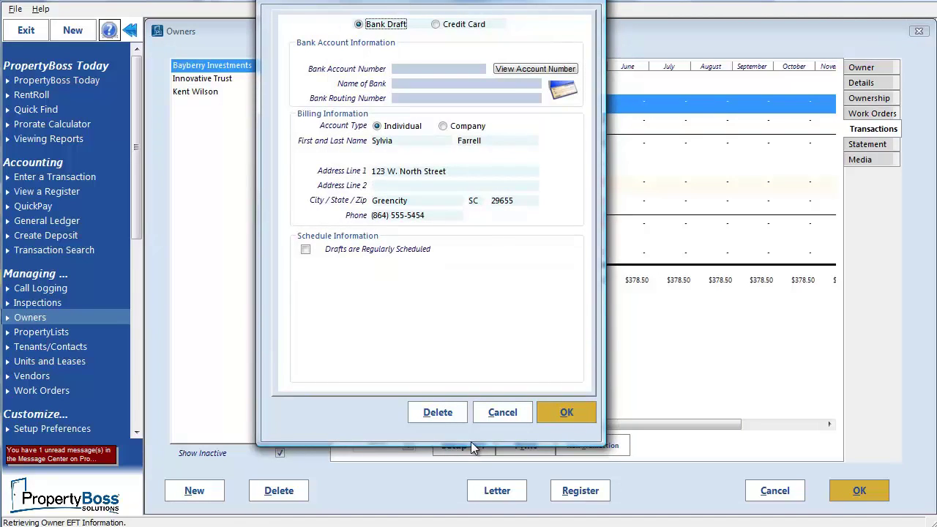
pyautogui.click(503, 412)
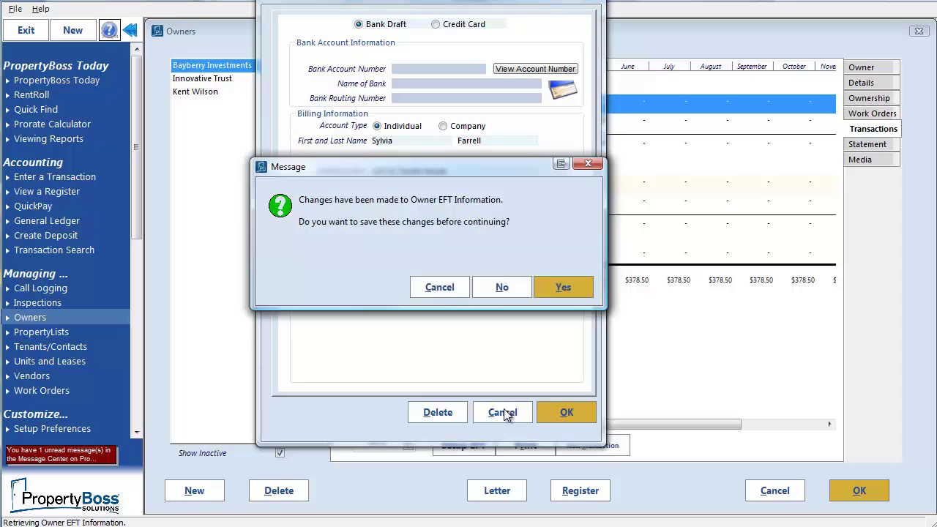
pyautogui.click(500, 287)
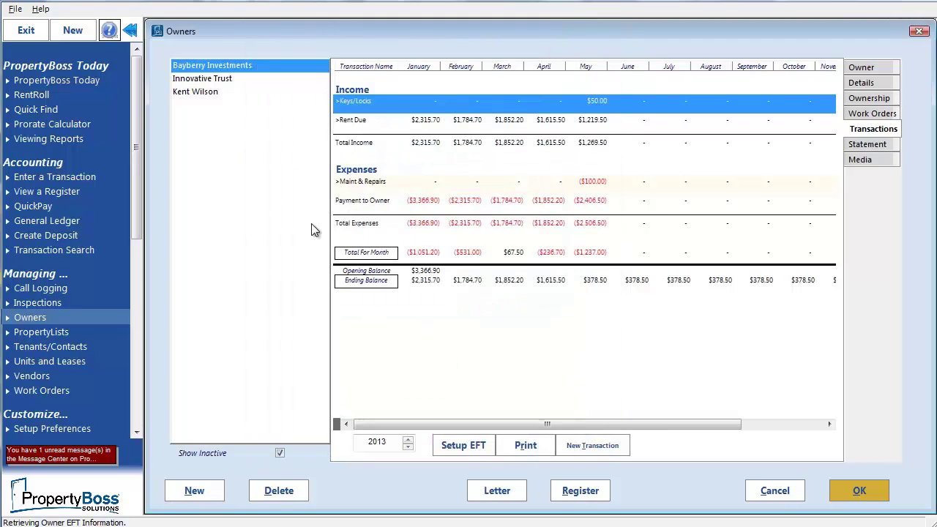
# Review the two New Web Activity items from Today, closing them unexecuted.
pyautogui.click(60, 82)
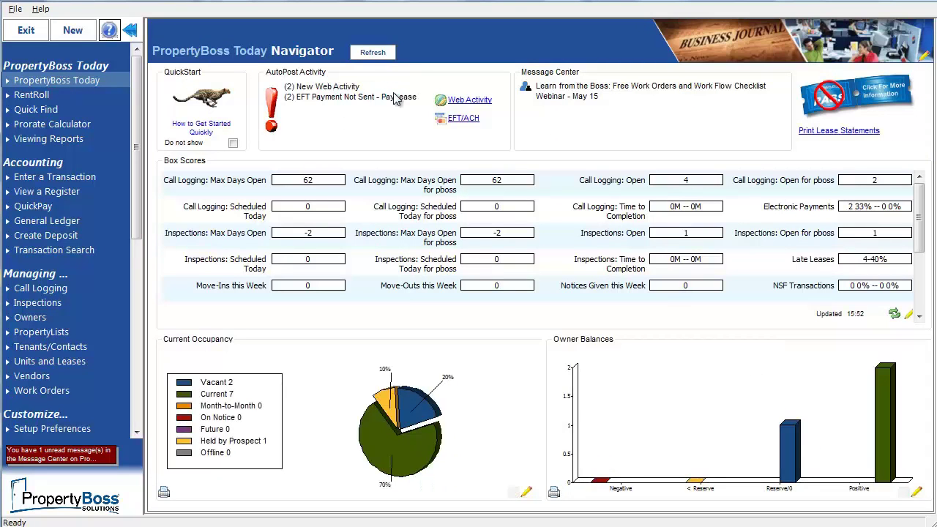
pyautogui.click(354, 88)
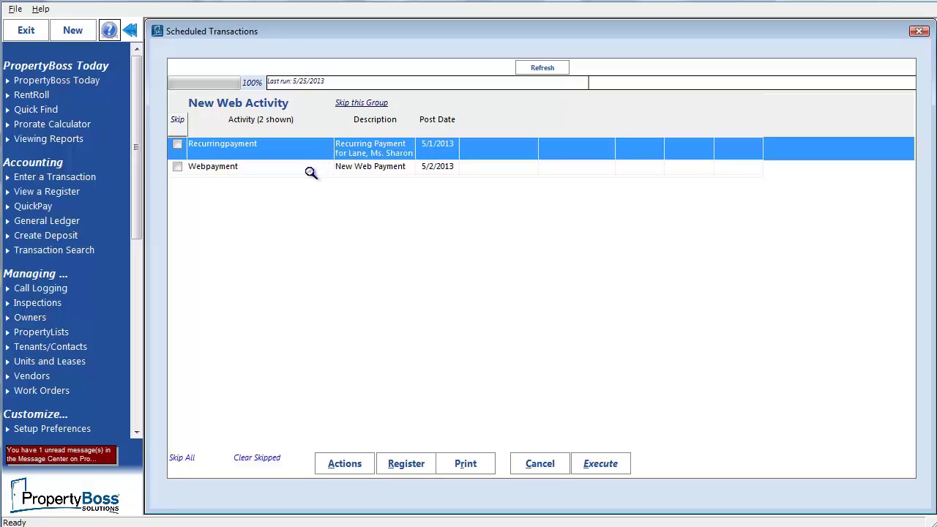
pyautogui.click(311, 170)
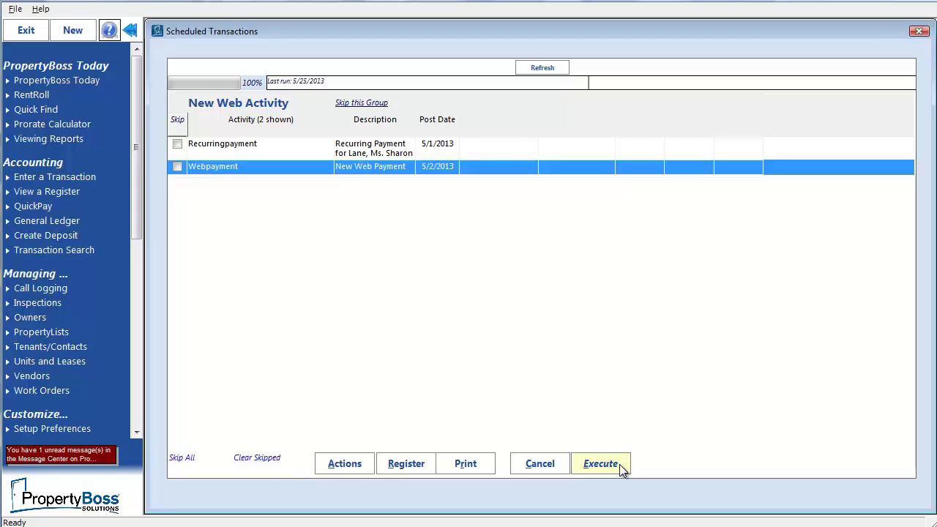
pyautogui.click(541, 465)
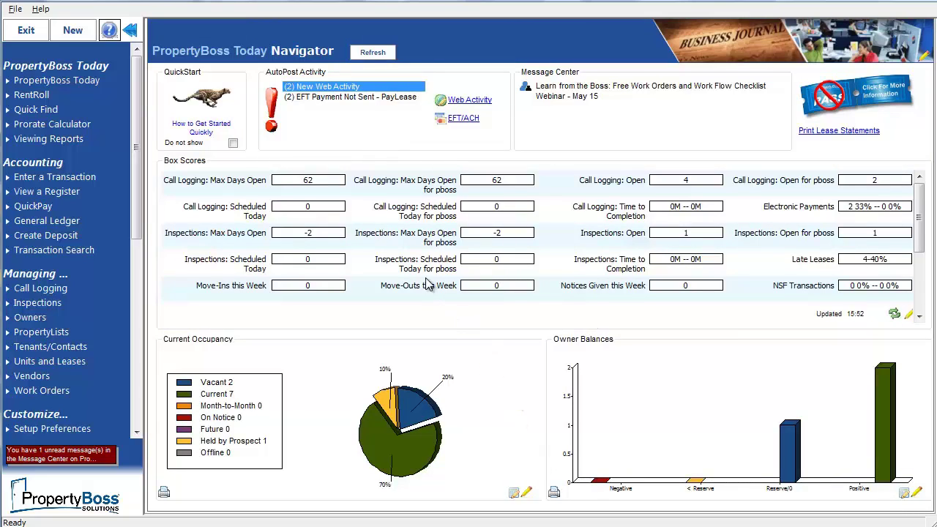
# Open the (2) EFT Payment Not Sent - PayLease queue from AutoPost Activity.
pyautogui.click(379, 98)
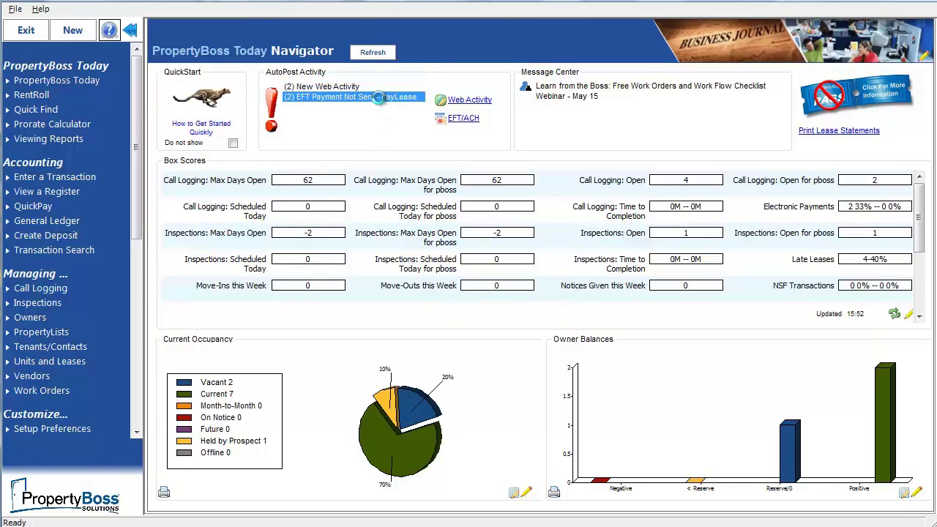